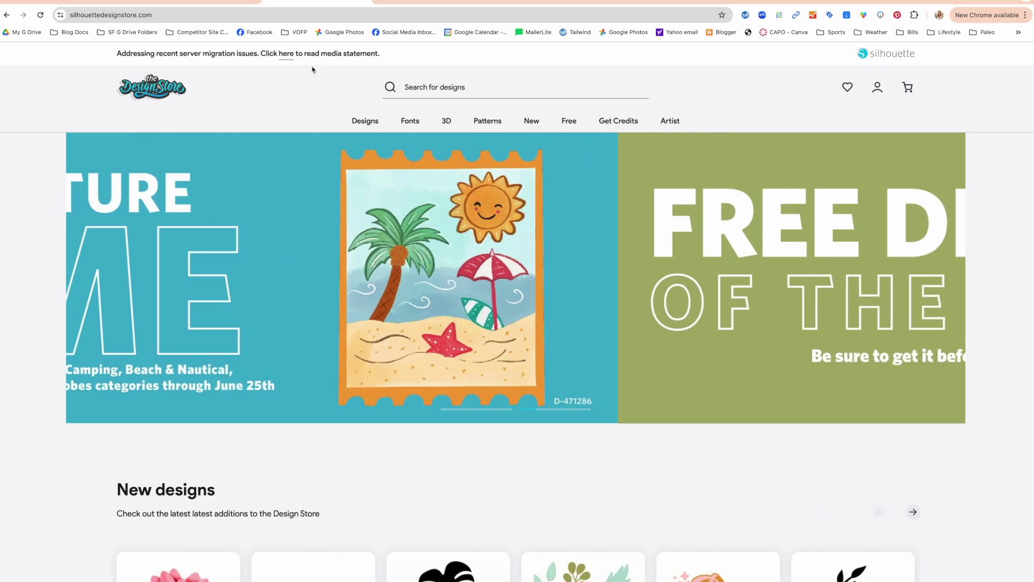
Follow the home page notice-bar link to the media statement on the server migration issues
left_click(286, 55)
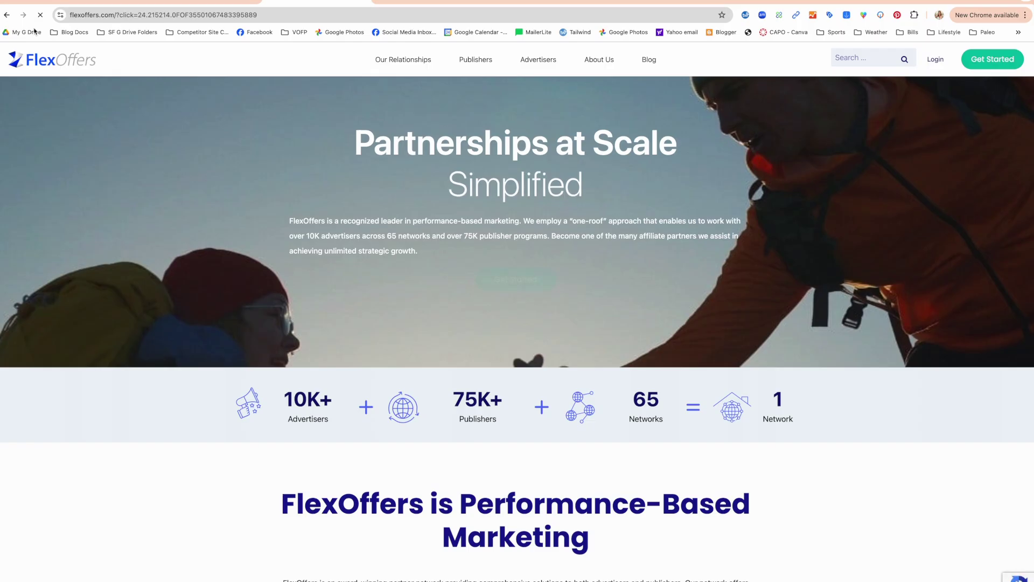
left_click(6, 15)
left_click(7, 15)
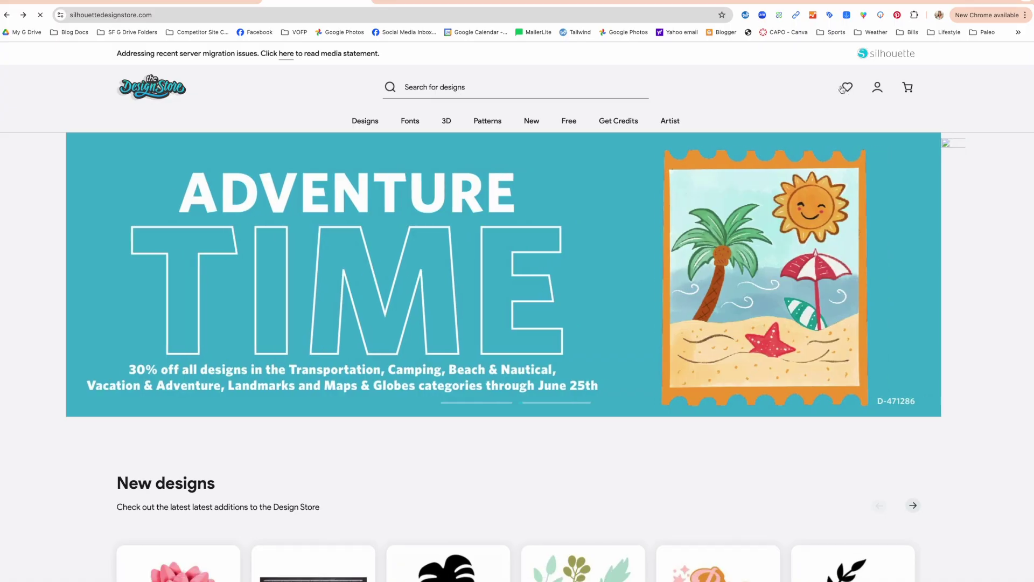
Go to the Design Store sign-in page, then show Chrome's full browsing history
left_click(878, 89)
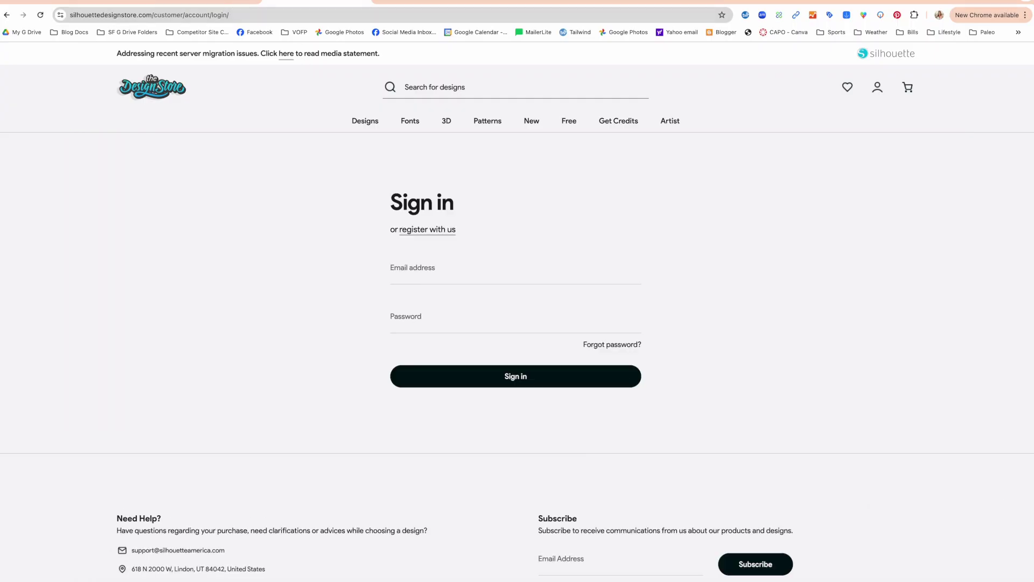
left_click(148, 0)
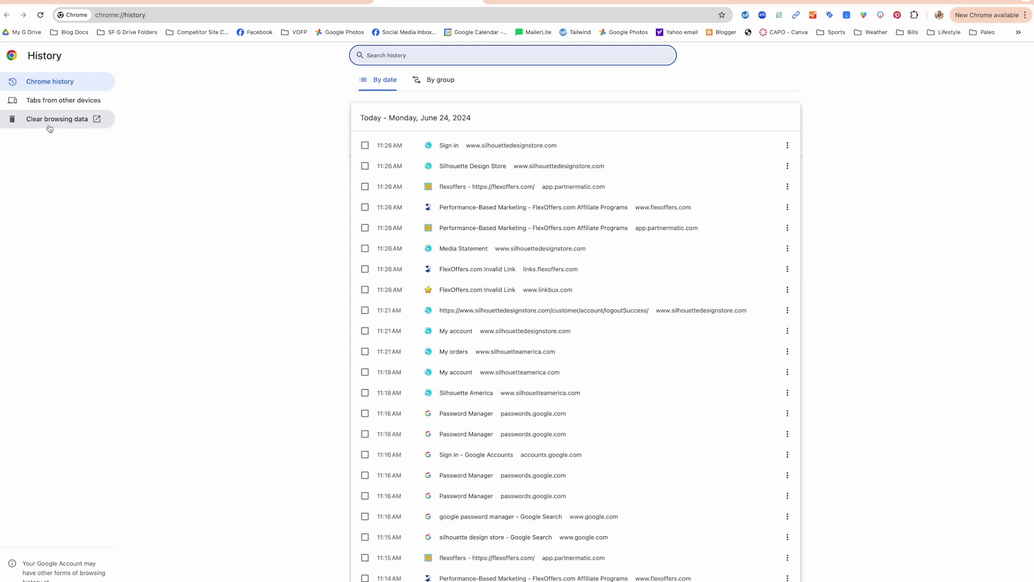
Return to the Design Store Sign in tab and open a new Incognito window
left_click(331, 2)
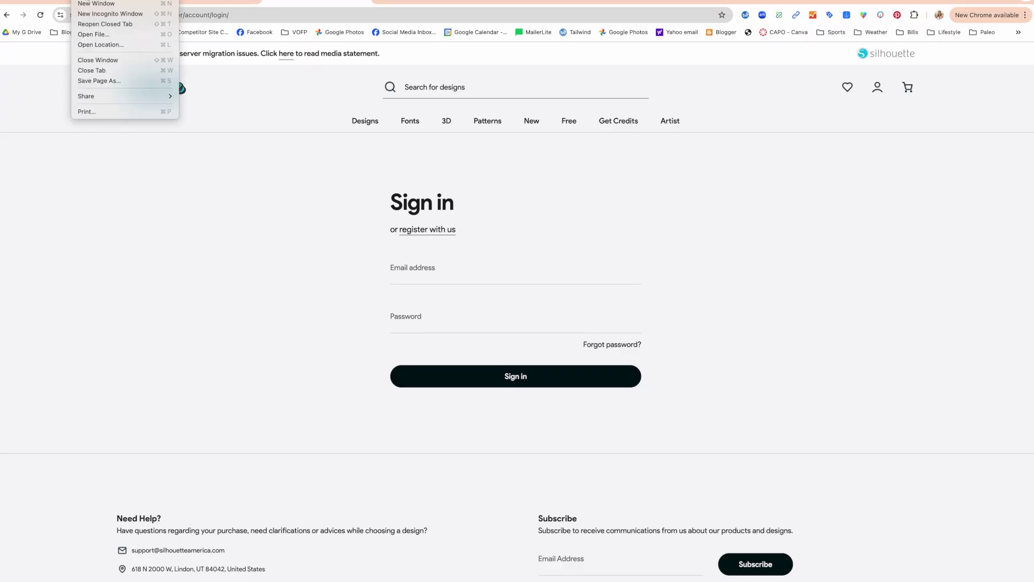
left_click(135, 14)
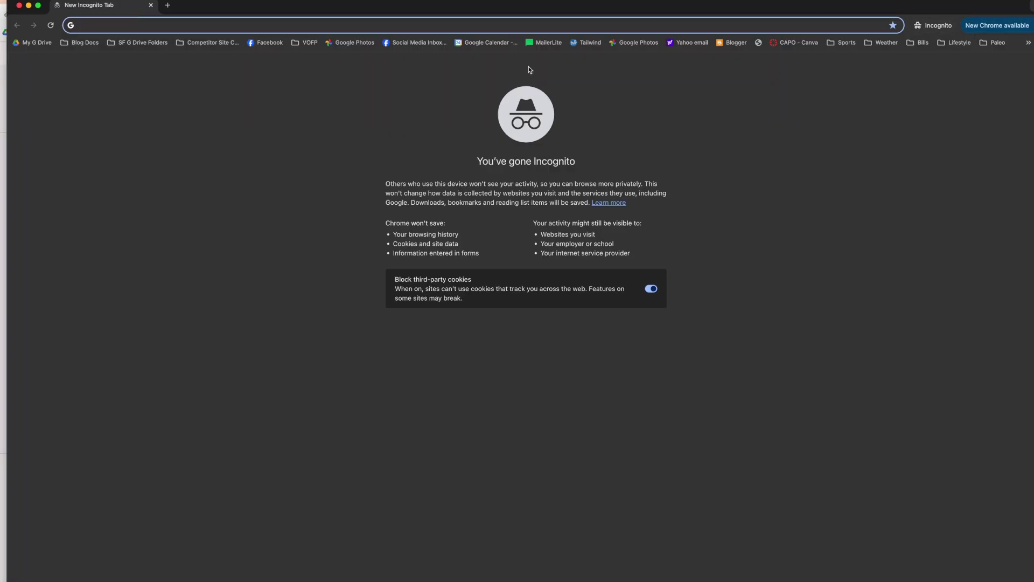
Close the Incognito window and sign in to the Design Store using the saved account login
left_click(18, 5)
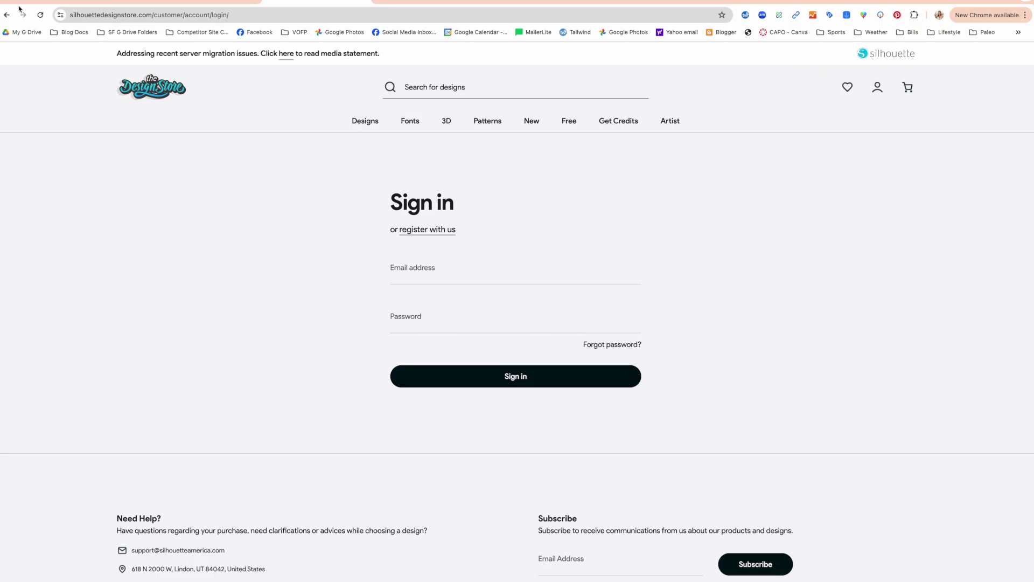
left_click(404, 275)
left_click(434, 298)
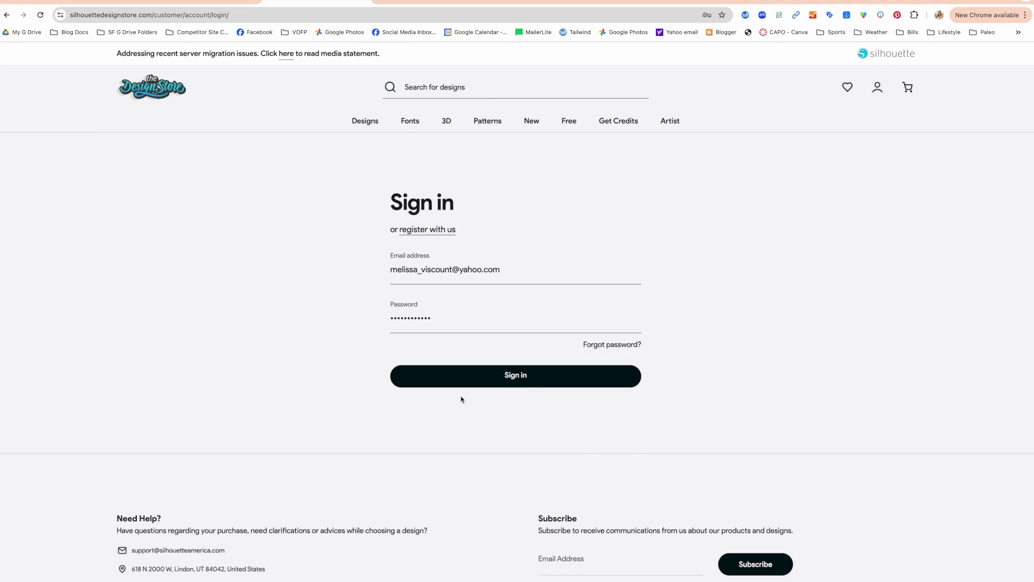
left_click(514, 376)
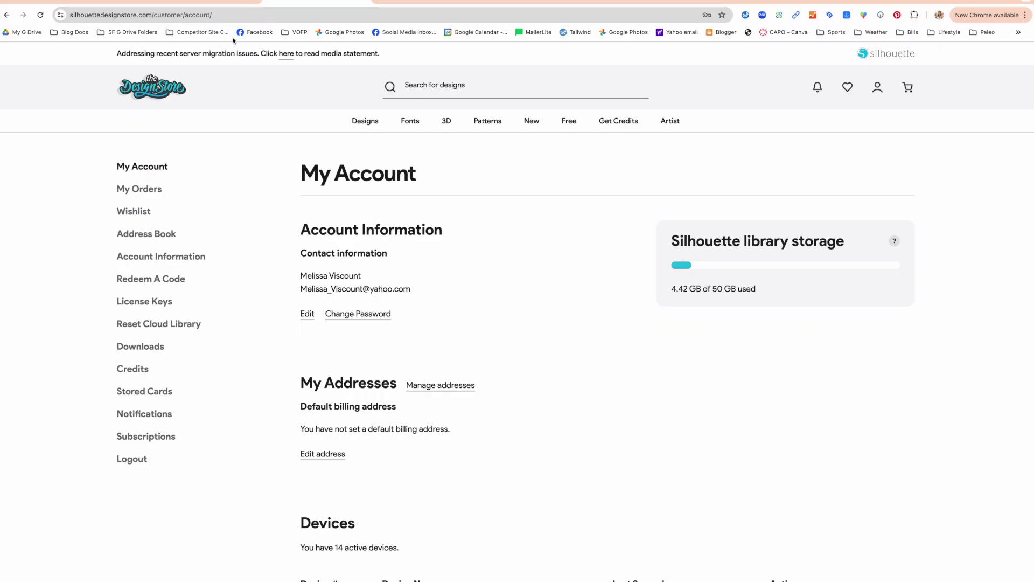
Open My Orders and scroll through the account's past orders table
left_click(155, 189)
scroll(352, 377, "down", 2)
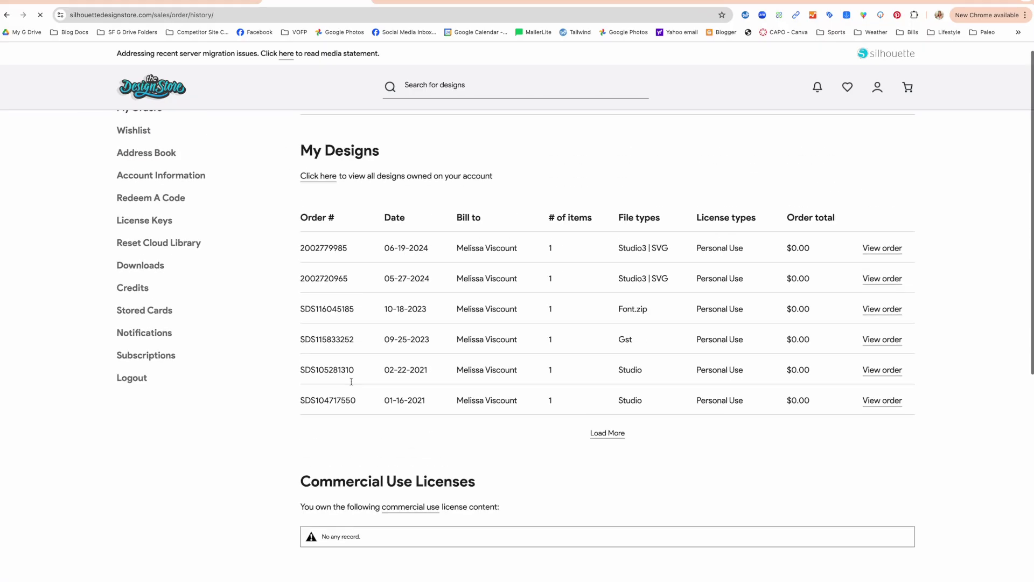
scroll(351, 382, "up", 2)
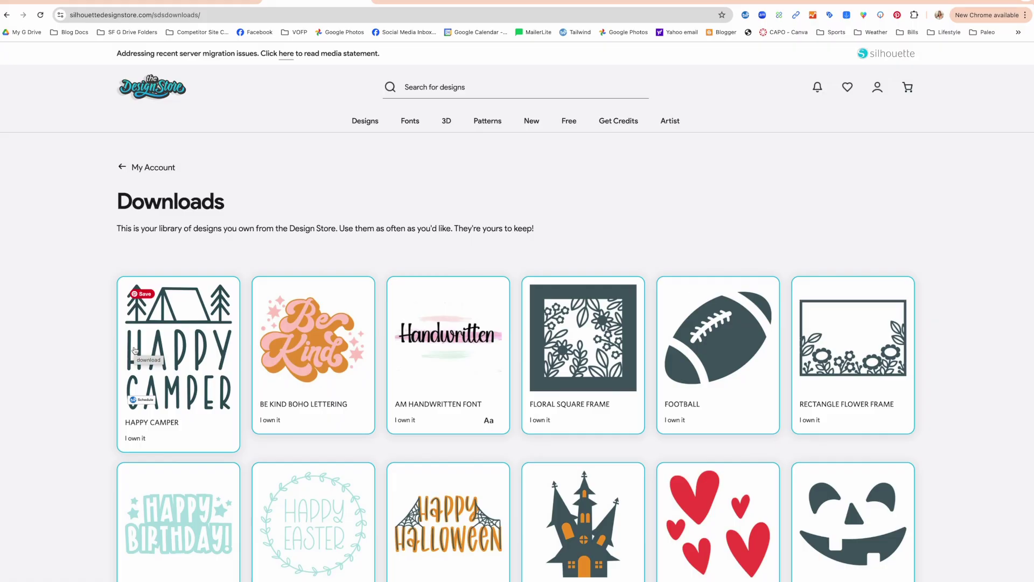
scroll(135, 350, "down", 2)
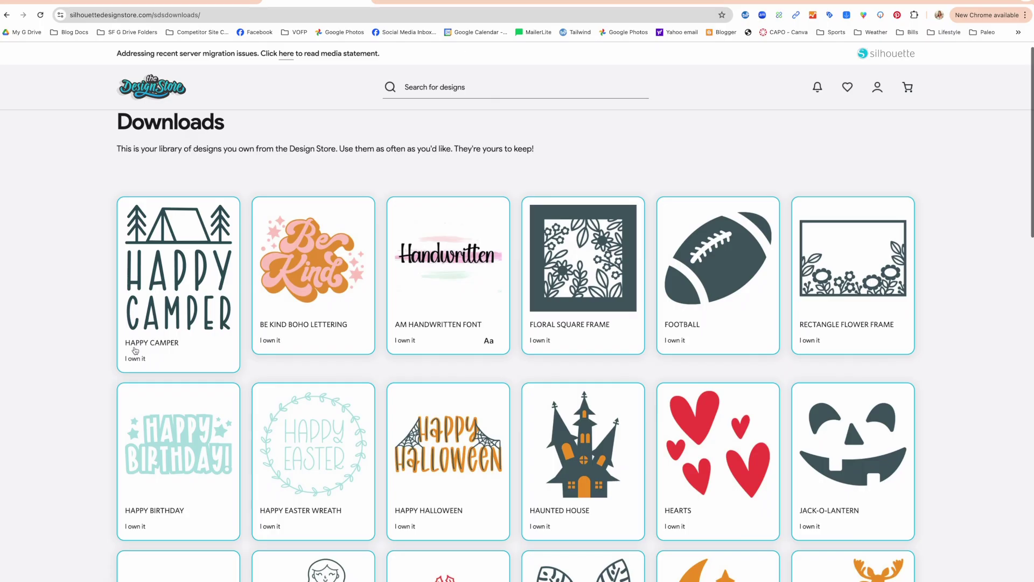
scroll(270, 351, "up", 2)
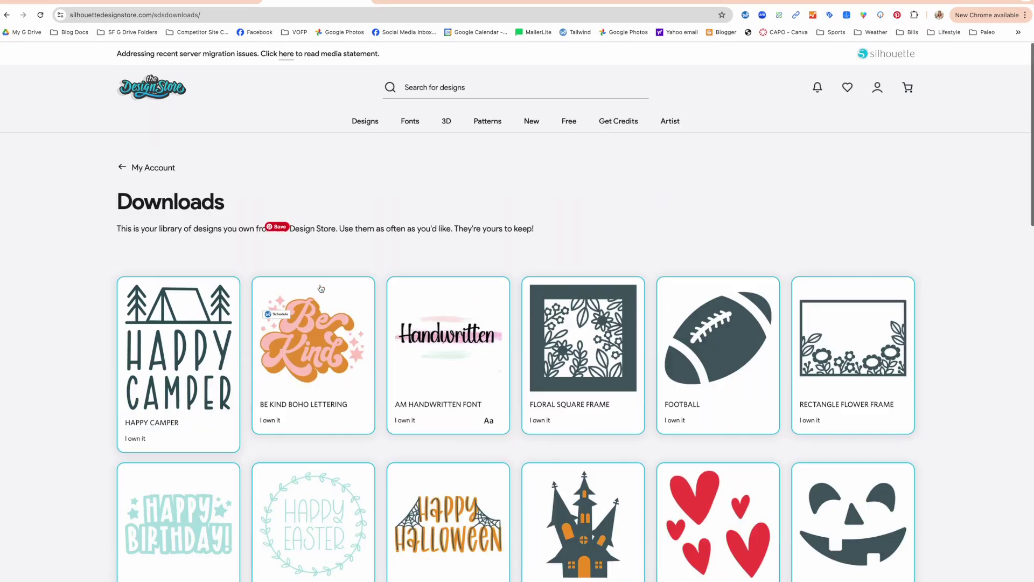
Download the Be Kind Boho Lettering design and show its 112 KB zip in a centred Finder Downloads window
left_click(306, 360)
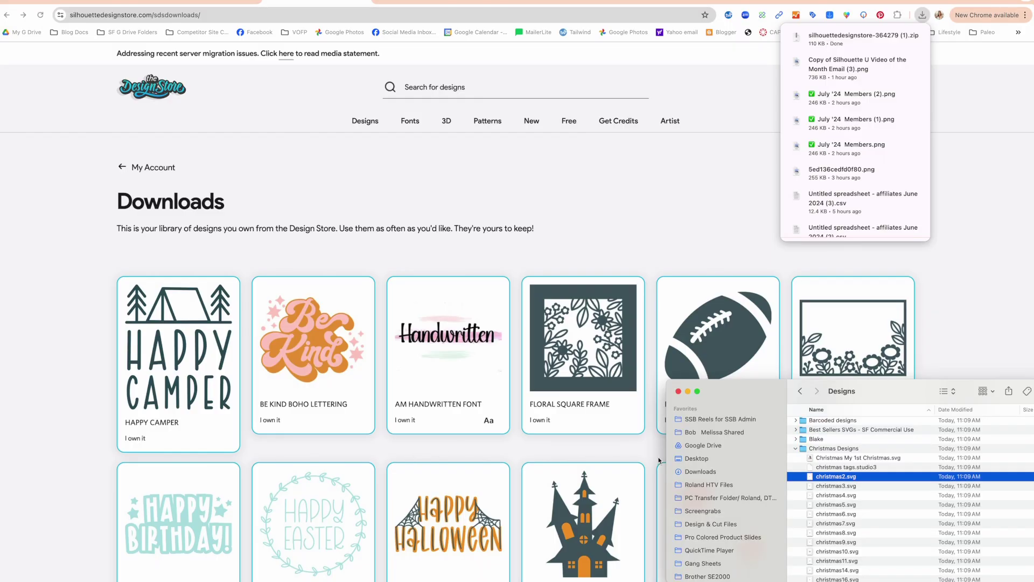
left_click(702, 472)
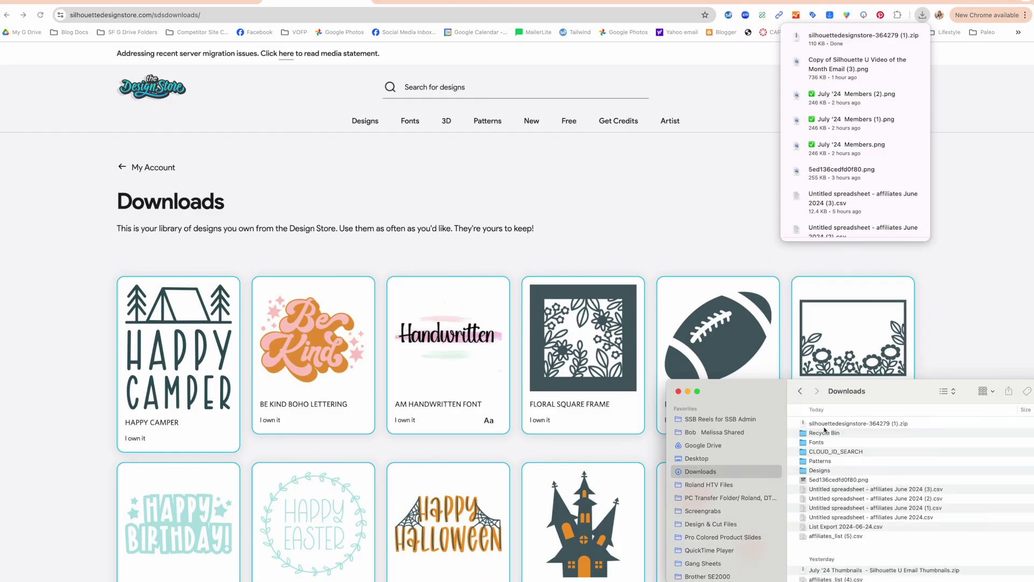
left_click(823, 425)
left_click_drag(834, 392, 692, 393)
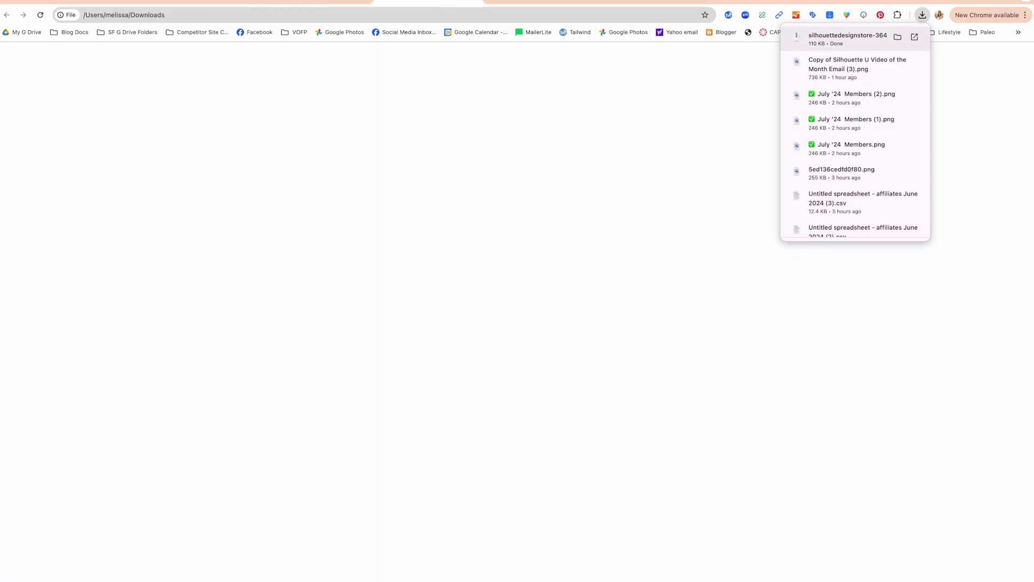
key("super+Tab")
left_click_drag(689, 392, 316, 131)
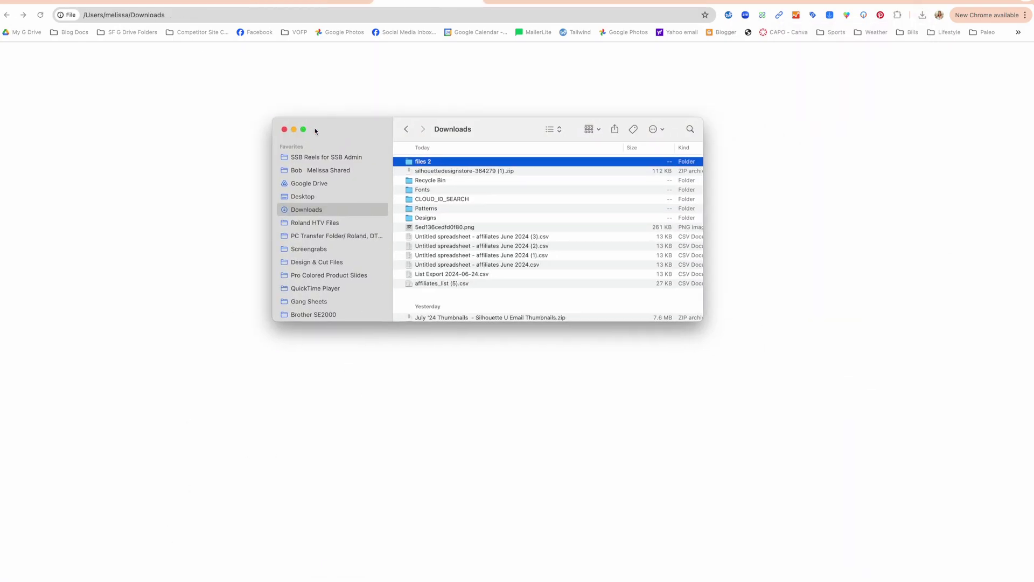
Open the files 2 folder, expand svg, and select the Be Kind studio3 and SVG files
left_click(318, 2)
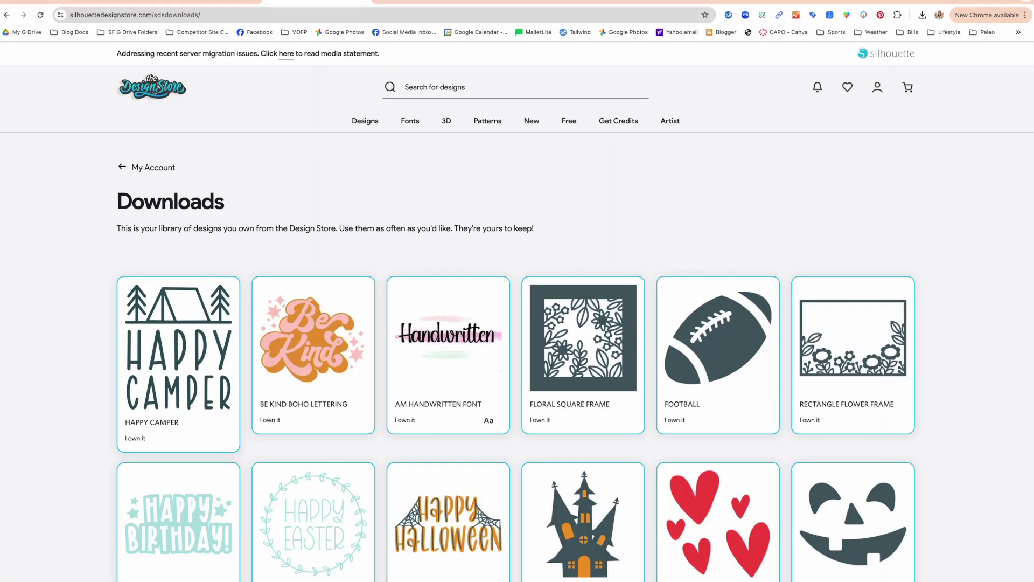
key("super+Tab")
double_click(451, 161)
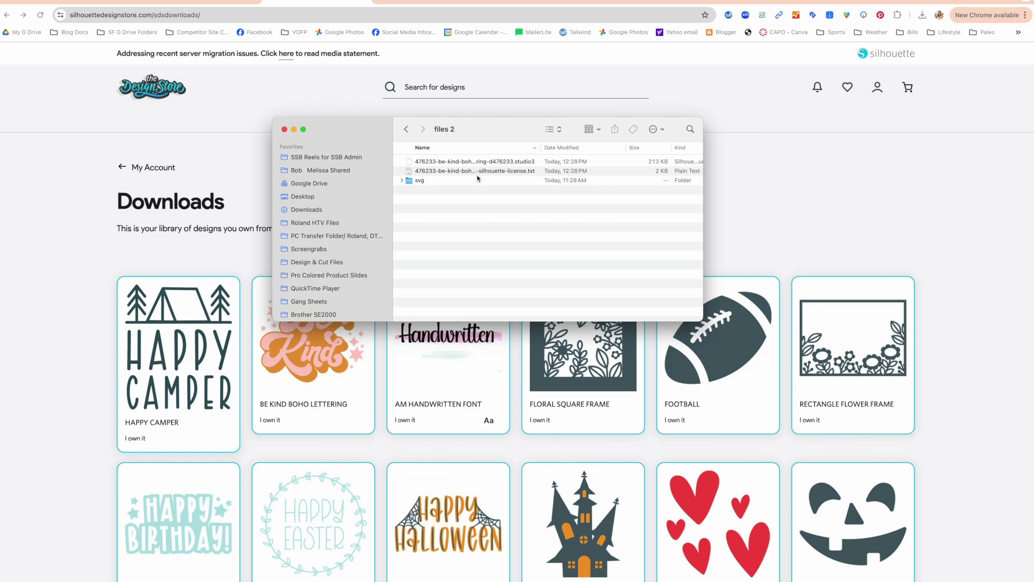
left_click(402, 181)
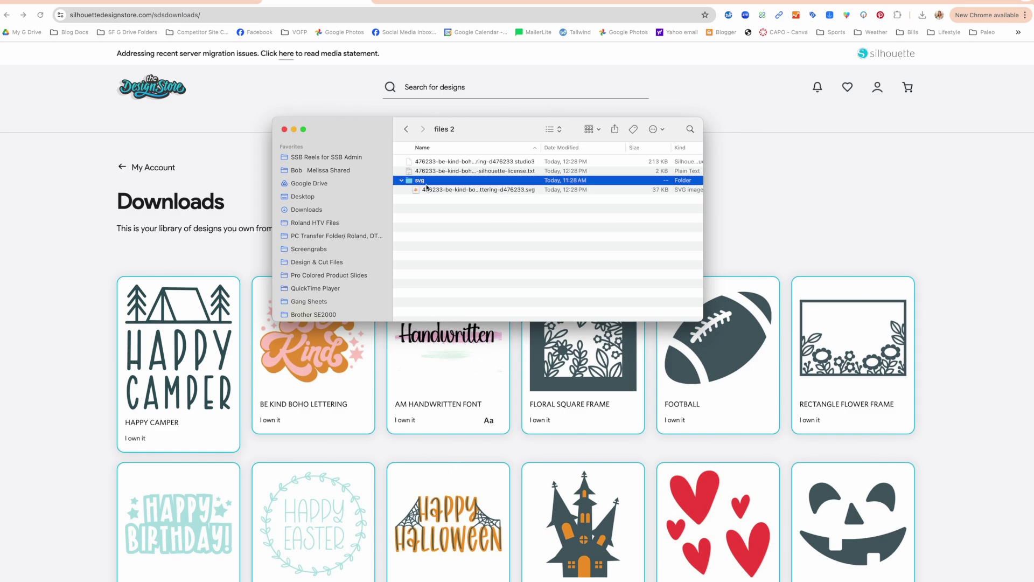
left_click(434, 163)
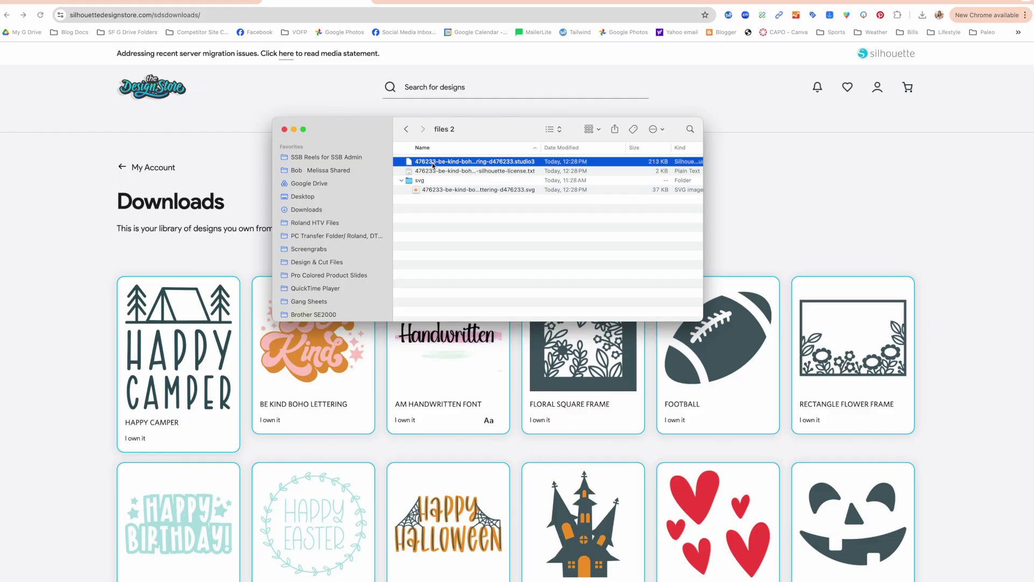
left_click(433, 190)
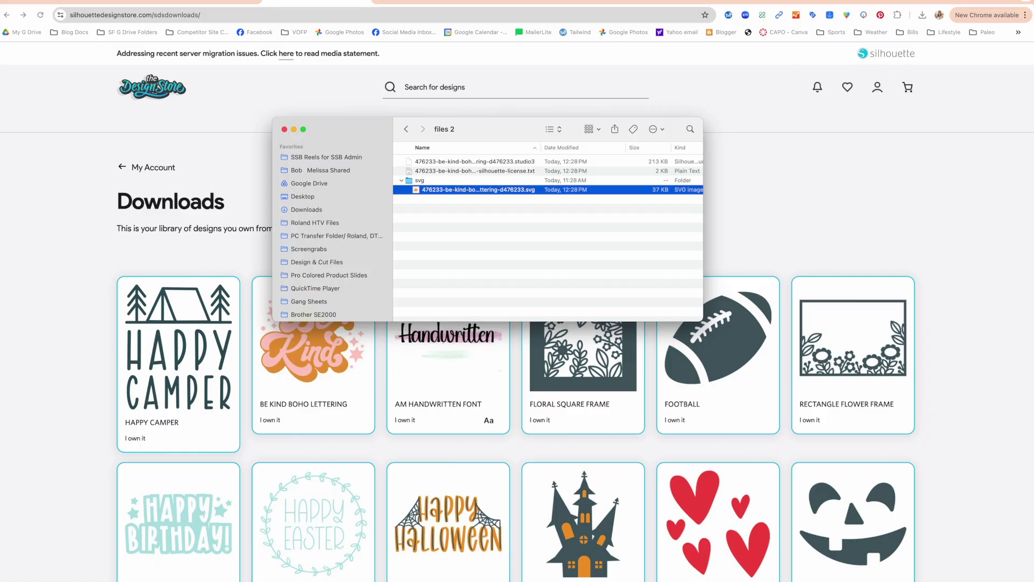
Start a new blank Untitled-3 document in Silhouette Studio's Design workspace
left_click(1000, 558)
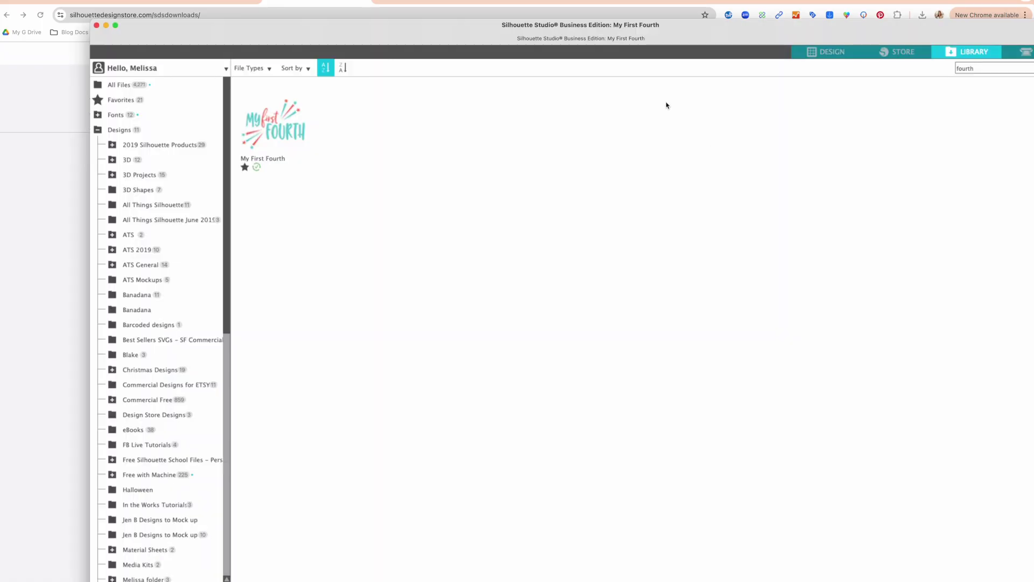
left_click(832, 52)
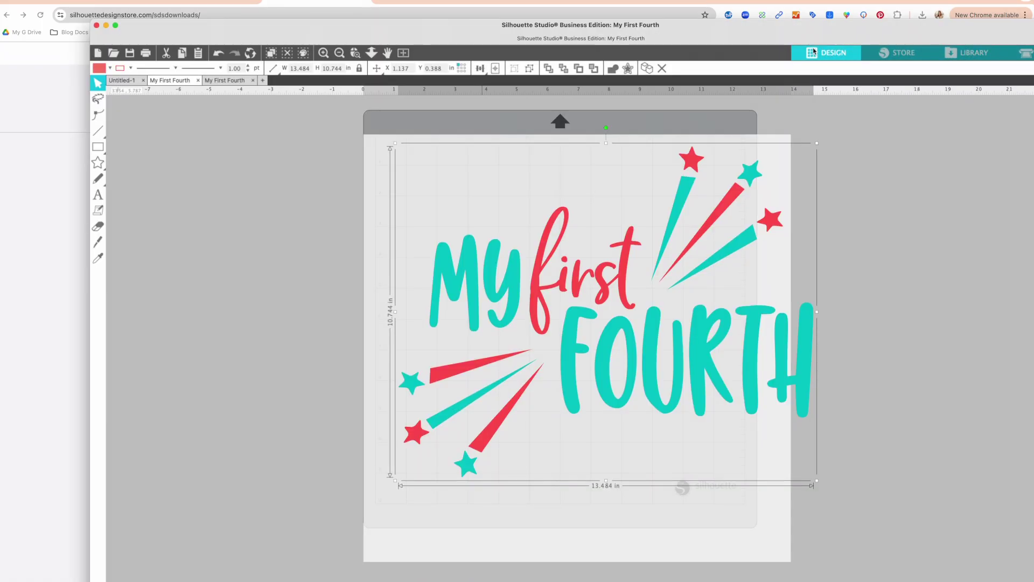
left_click(263, 80)
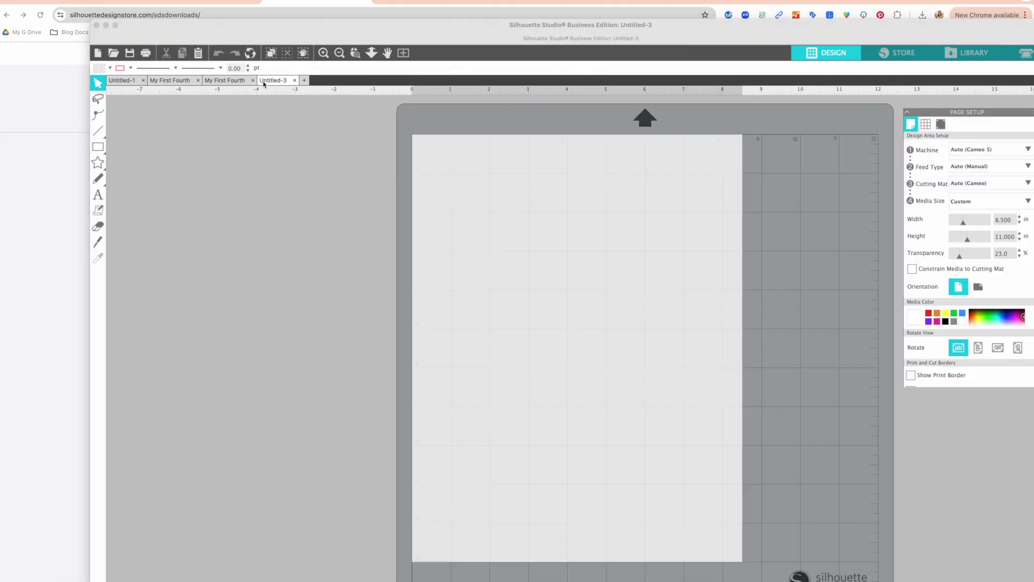
key("super+Tab")
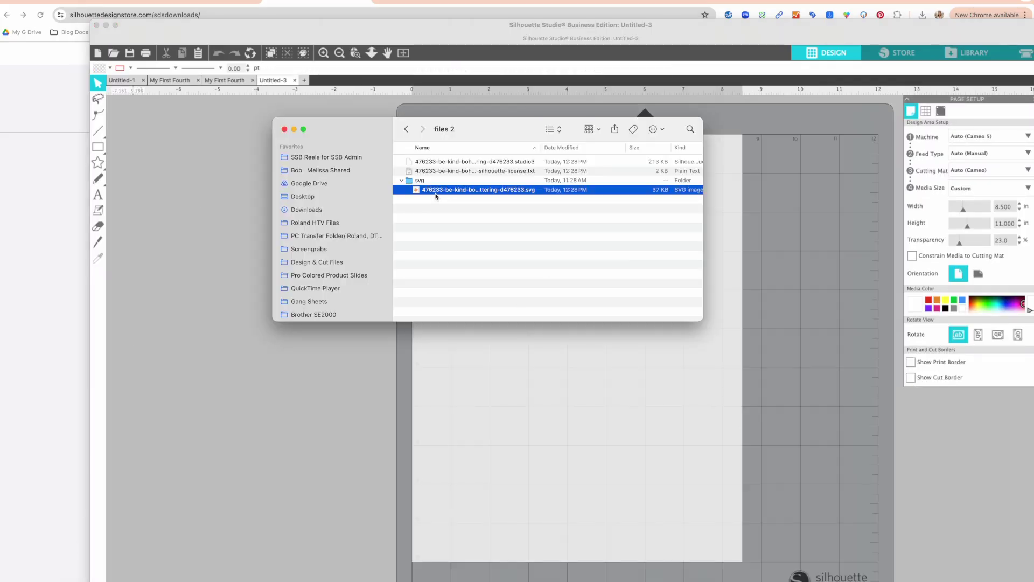
Drop the downloaded Be Kind design onto the mat, then delete it again
left_click_drag(433, 164, 393, 399)
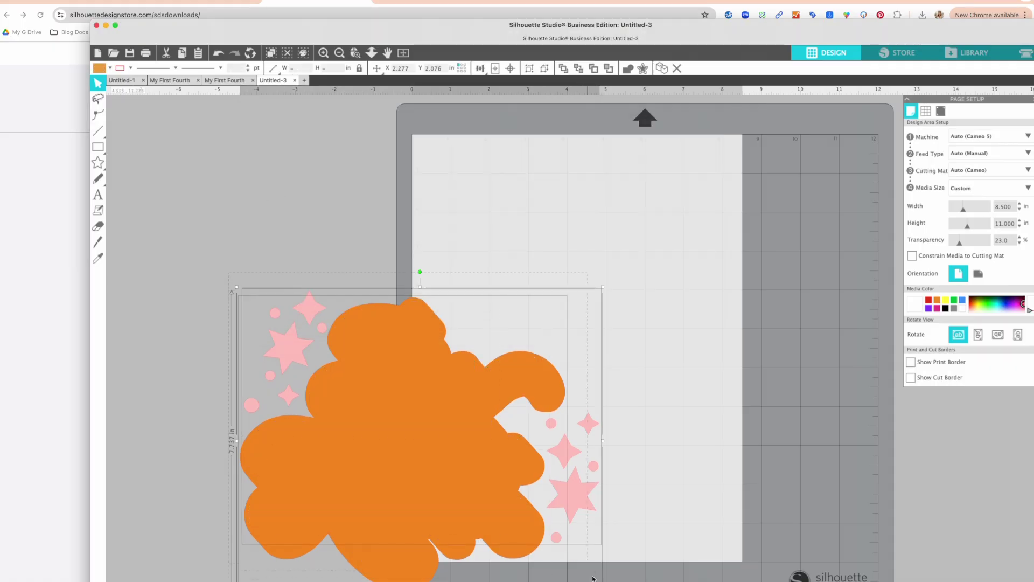
key("Delete")
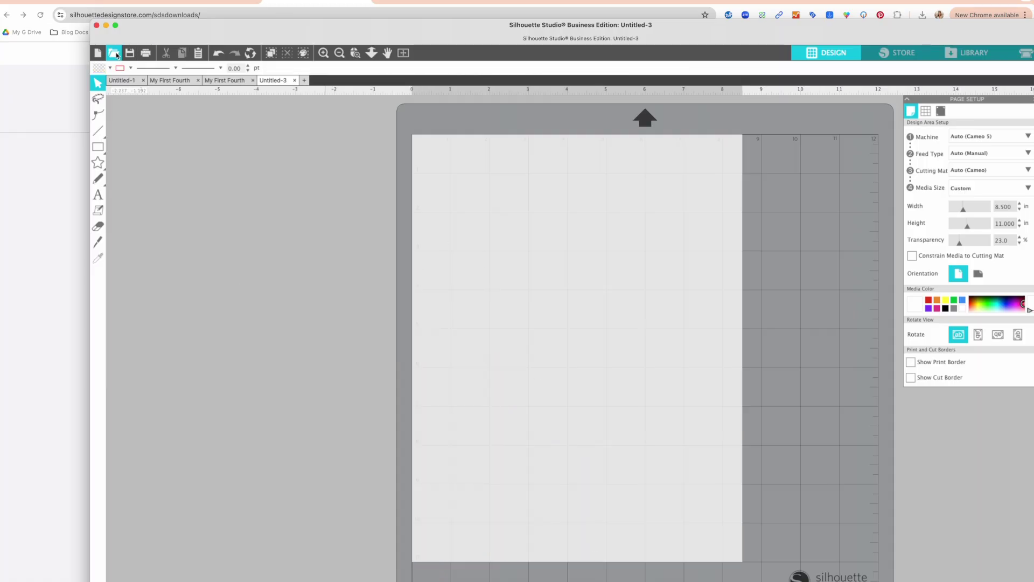
left_click(89, 1)
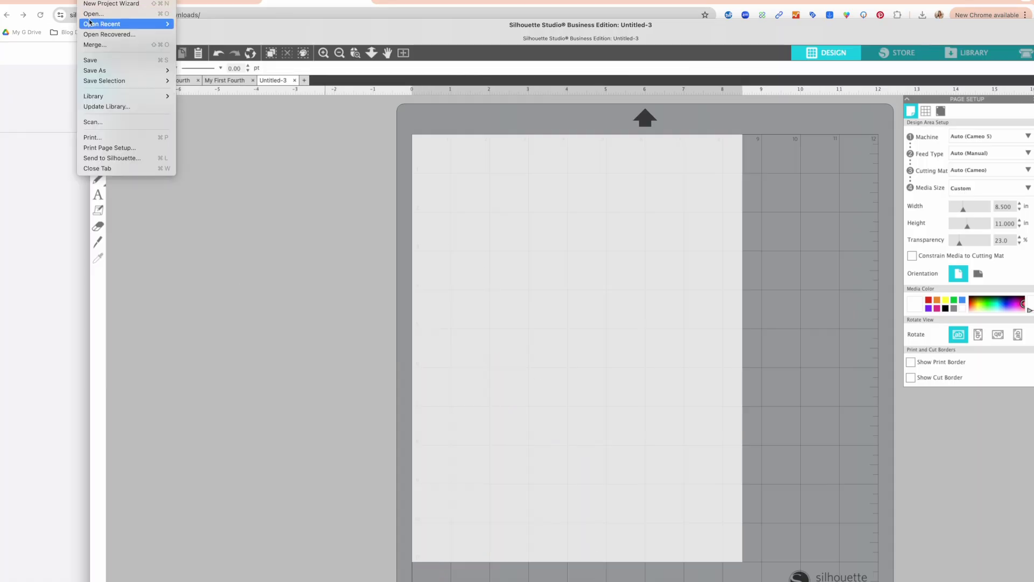
left_click(195, 157)
Open the Be Kind file from Downloads > files 2 > svg in its own tab
left_click(115, 54)
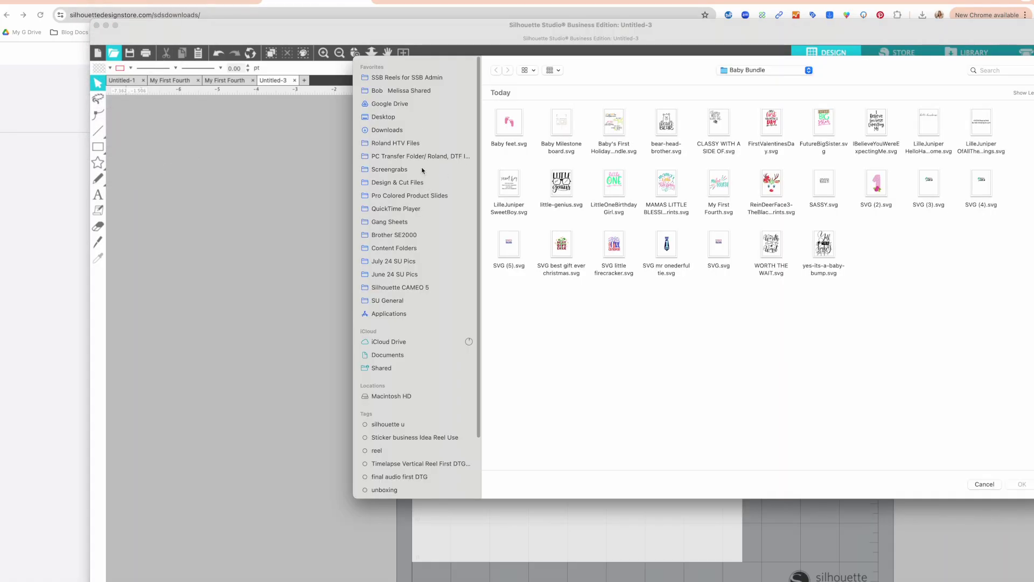
left_click(403, 130)
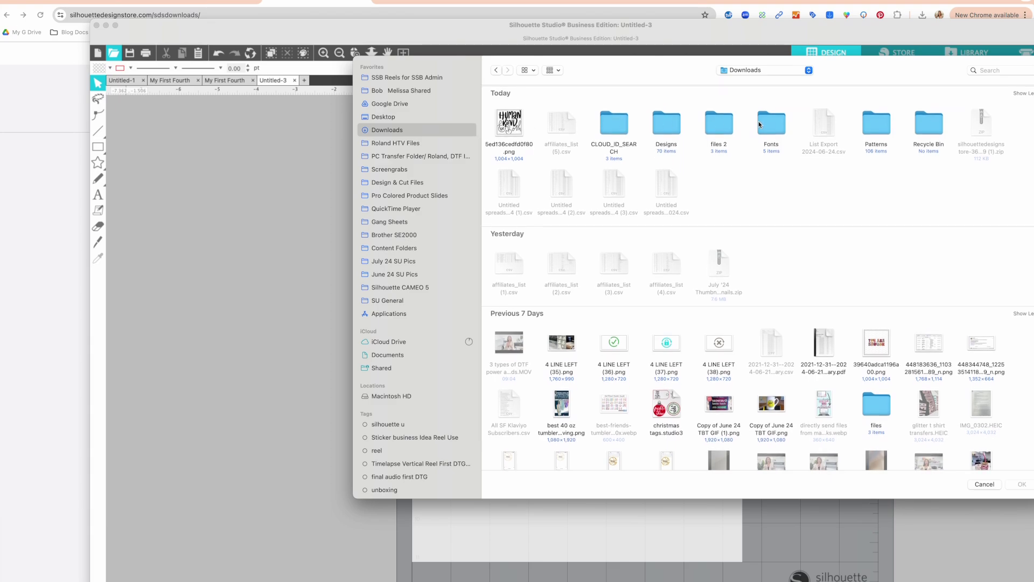
double_click(728, 125)
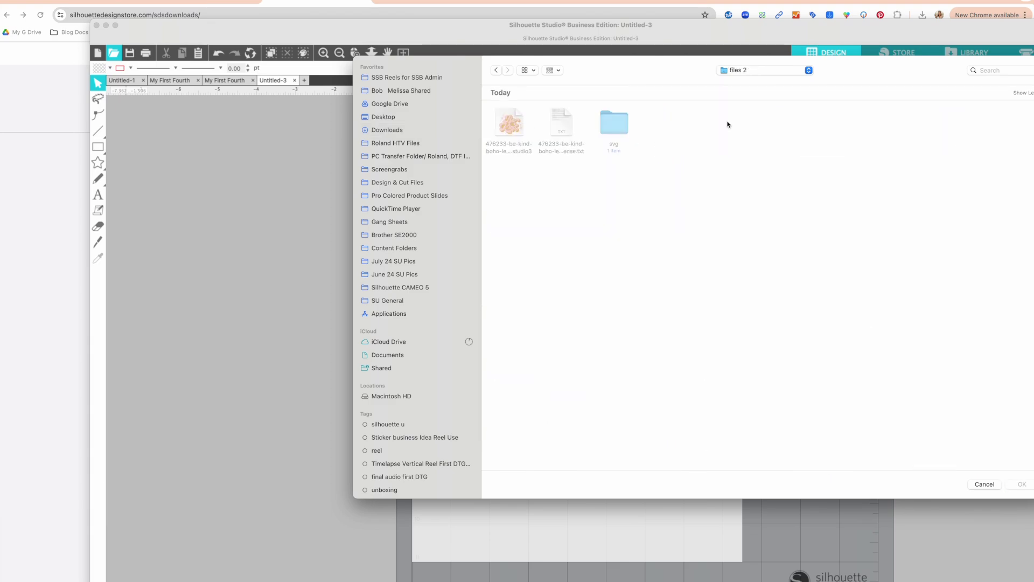
left_click(516, 122)
double_click(615, 122)
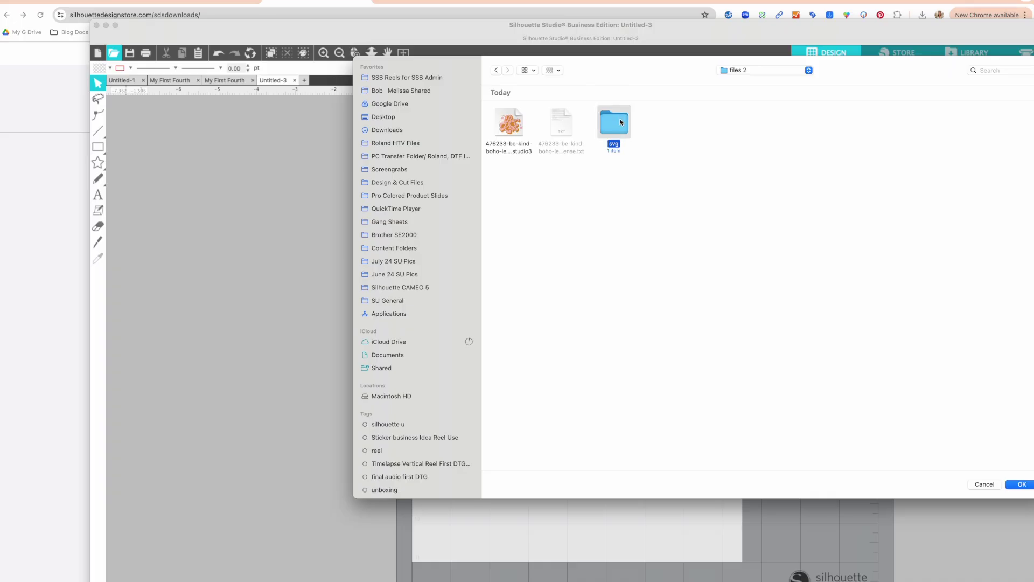
left_click(519, 126)
double_click(516, 123)
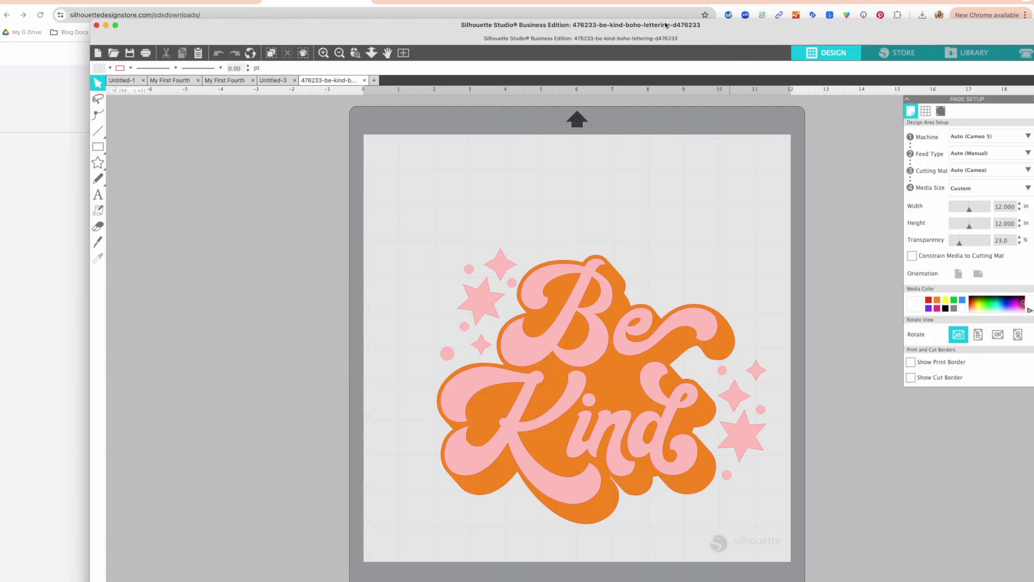
left_click_drag(665, 25, 596, 9)
left_click(912, 33)
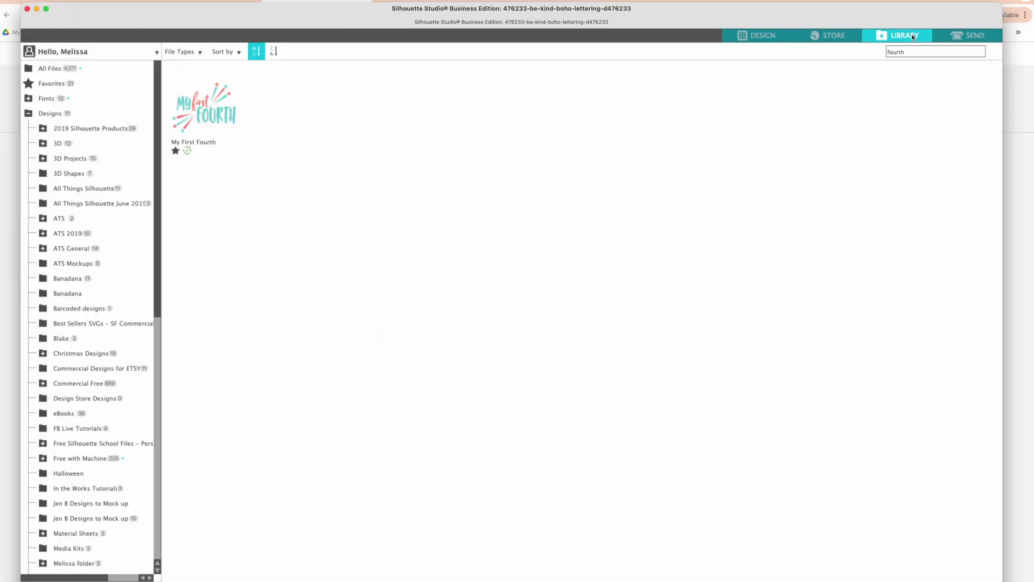
double_click(906, 53)
type("be kid")
key("BackSpace")
type("n")
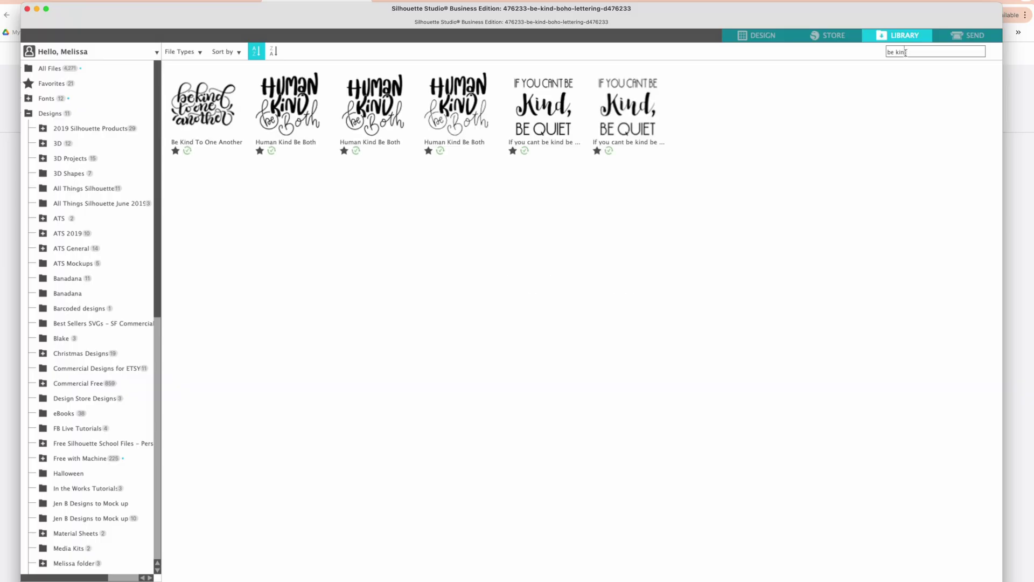
type("d")
left_click(753, 38)
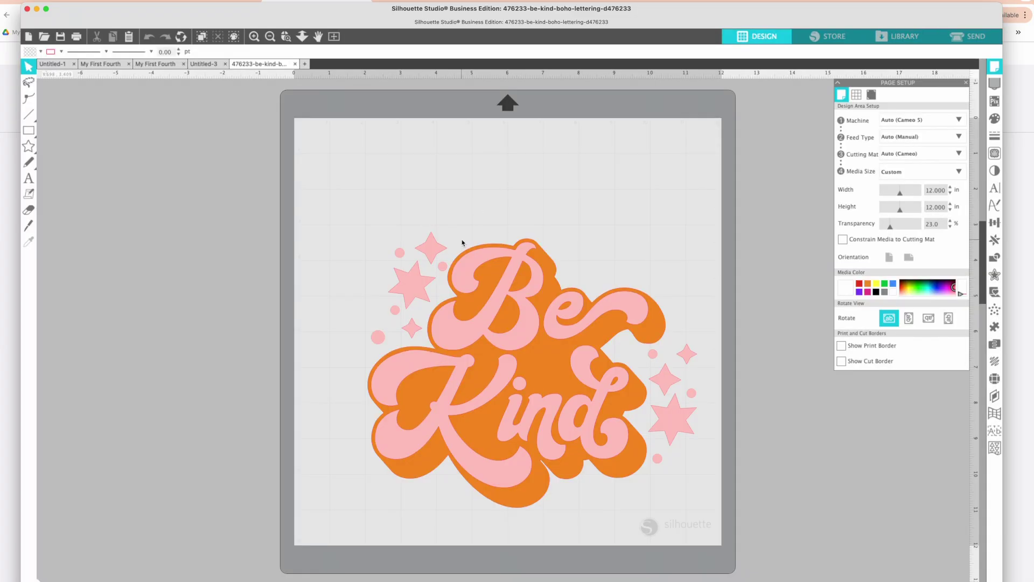
Return to the Design Store Downloads tab and scroll through the owned designs library
left_click(335, 3)
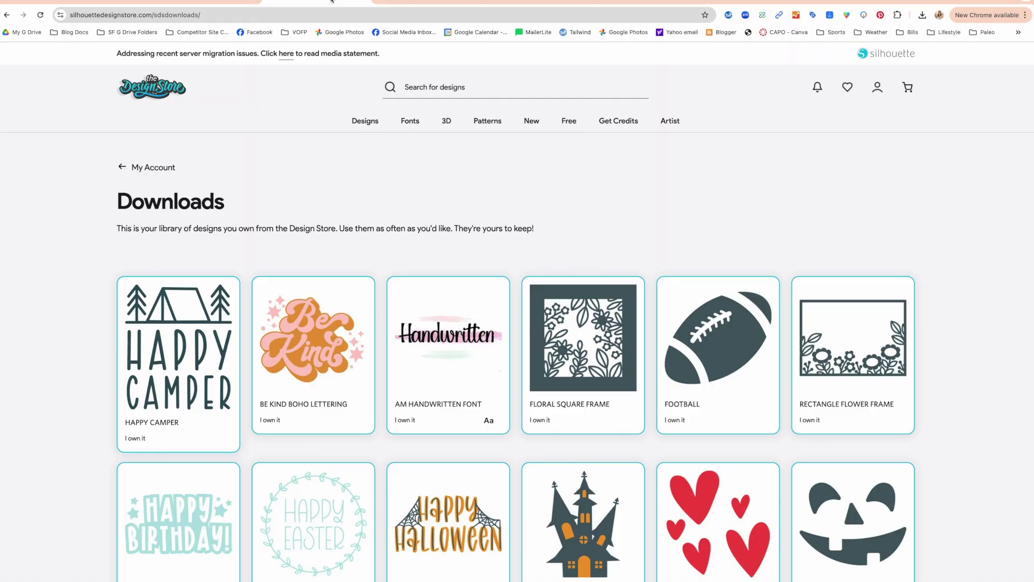
scroll(280, 320, "down", 20)
scroll(279, 320, "up", 20)
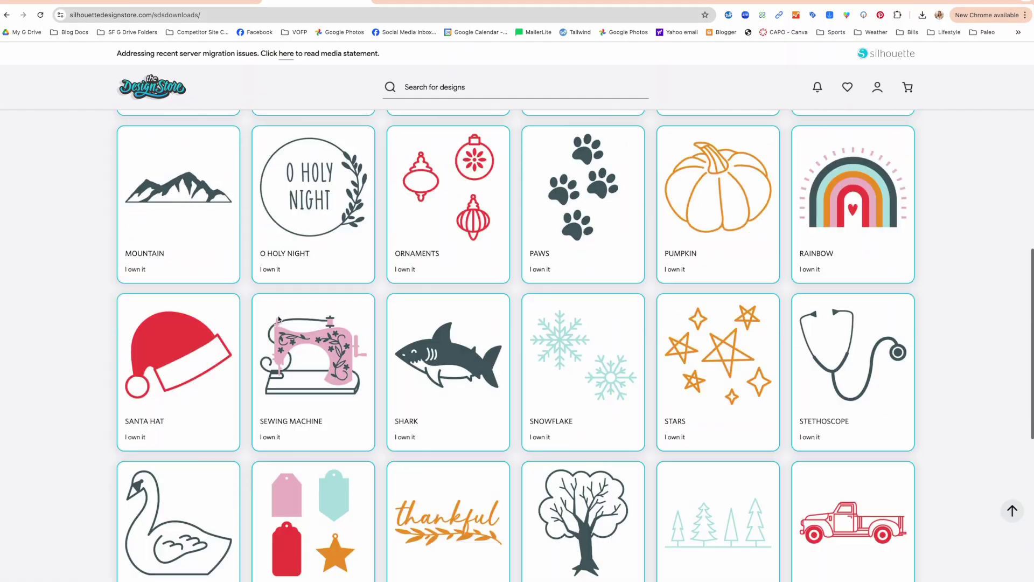
scroll(279, 320, "down", 1)
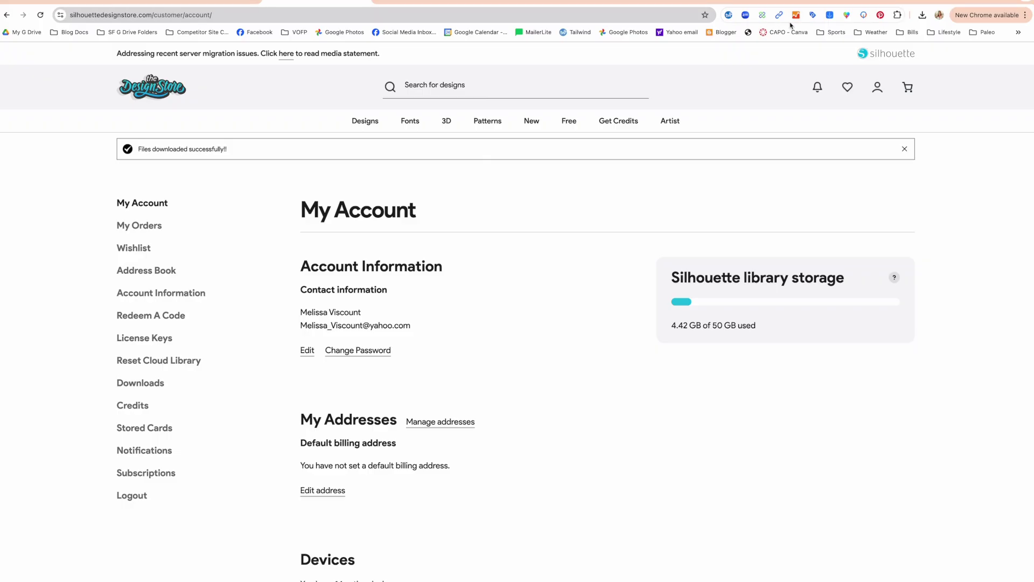
Review License Keys for ModelMaker and Silhouette Studio Designer and Business, then return to the store home
left_click(155, 340)
scroll(338, 369, "down", 5)
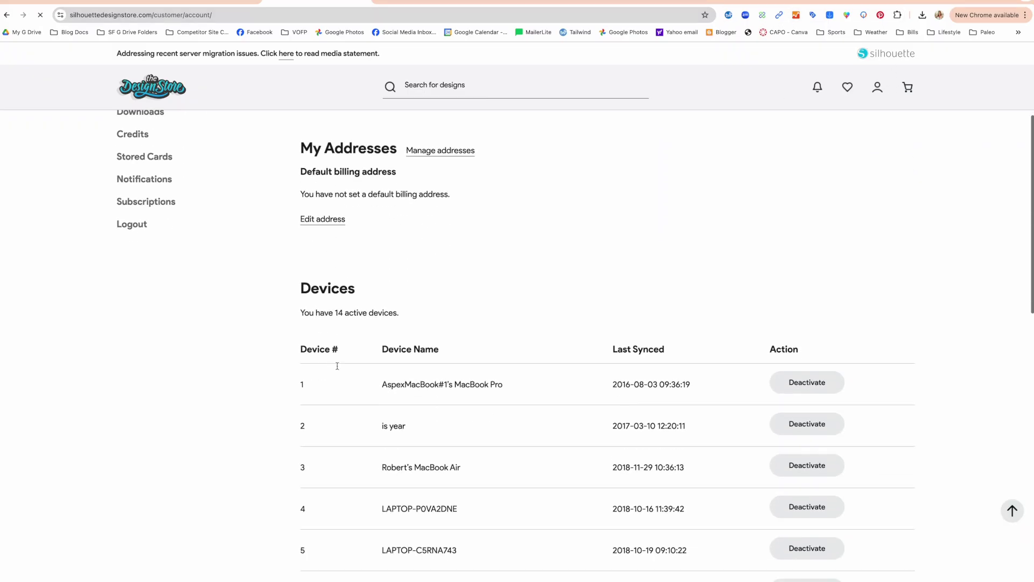
scroll(338, 369, "up", 6)
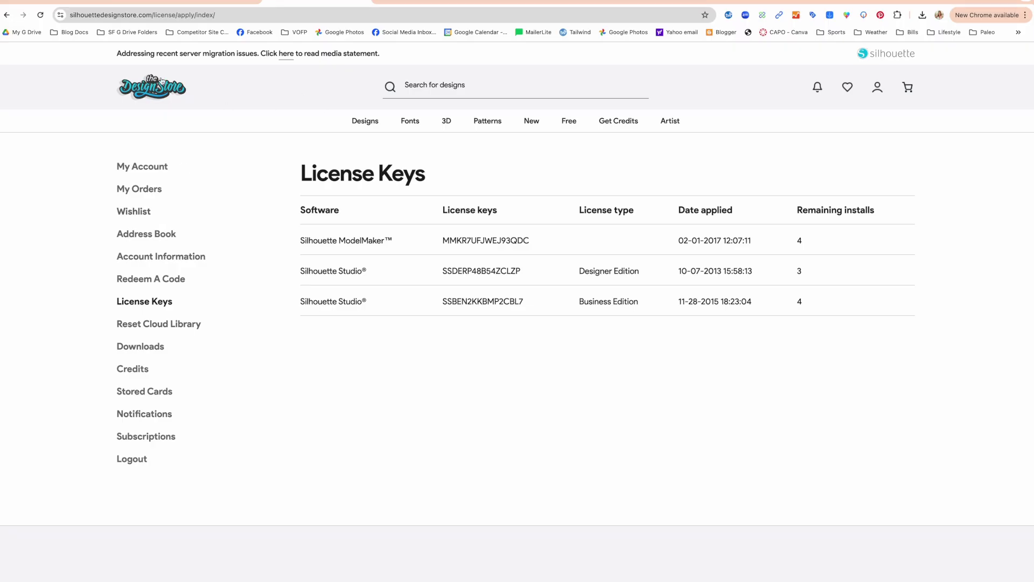
left_click(161, 90)
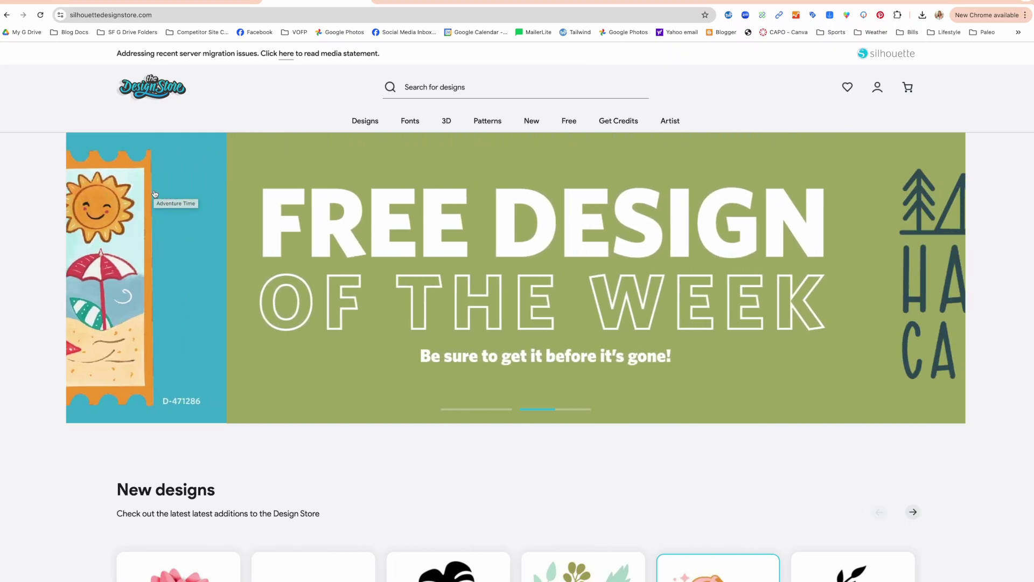
key("super+Tab")
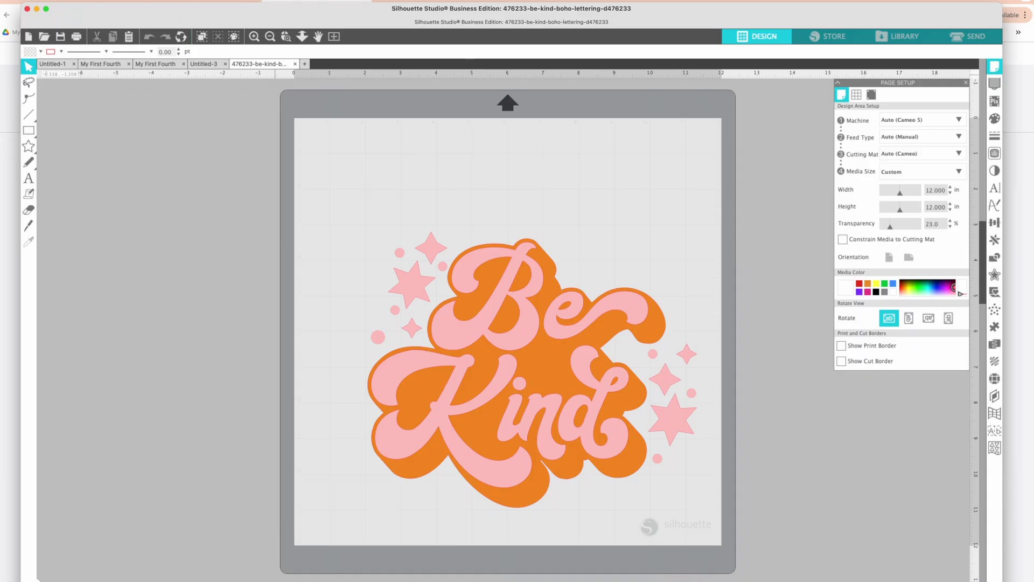
left_click(208, 0)
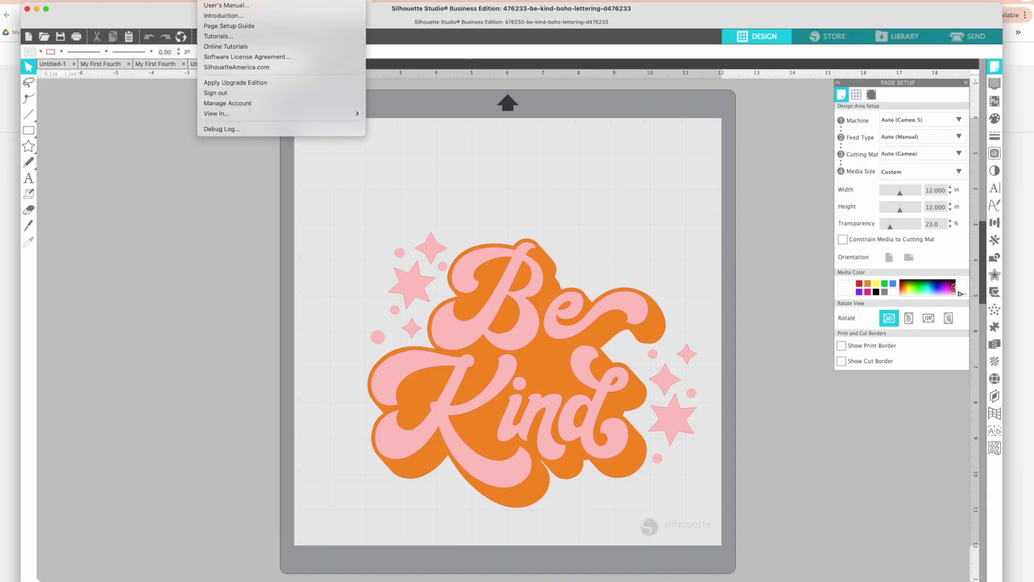
left_click(215, 83)
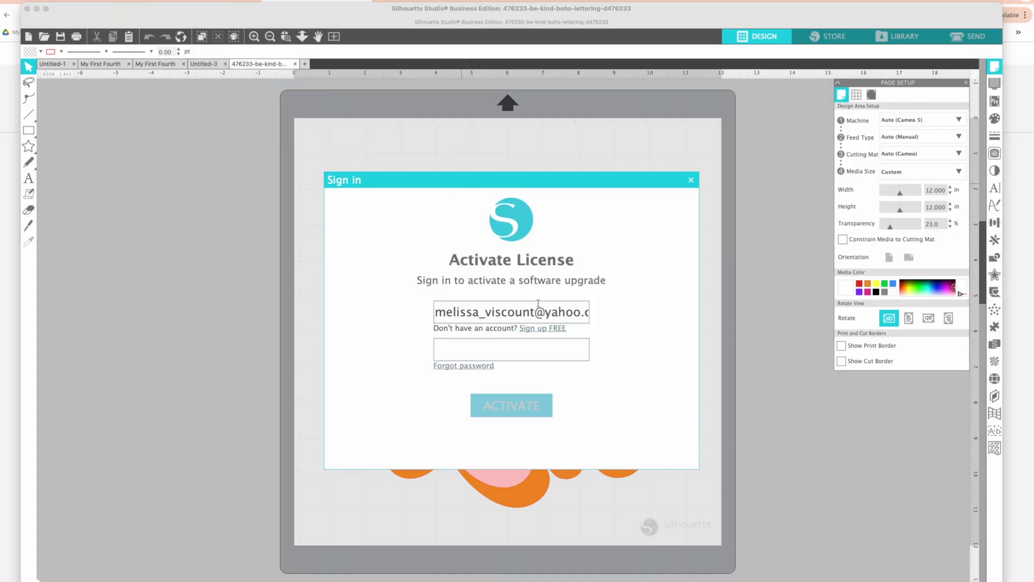
left_click(692, 179)
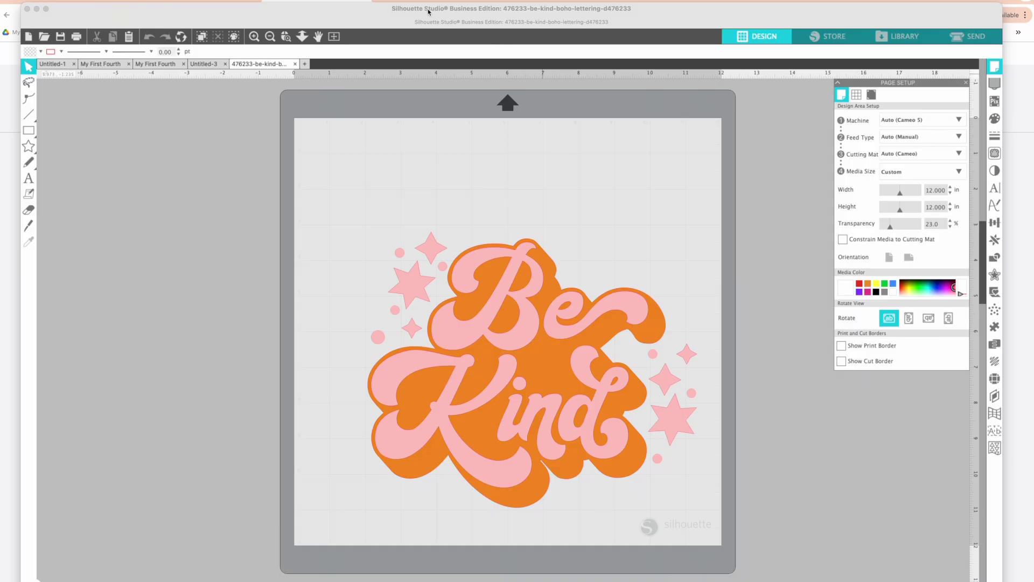
Reposition the Silhouette Studio window and open About to show Business Edition release 4.5.770ssbe
left_click_drag(399, 10, 441, 11)
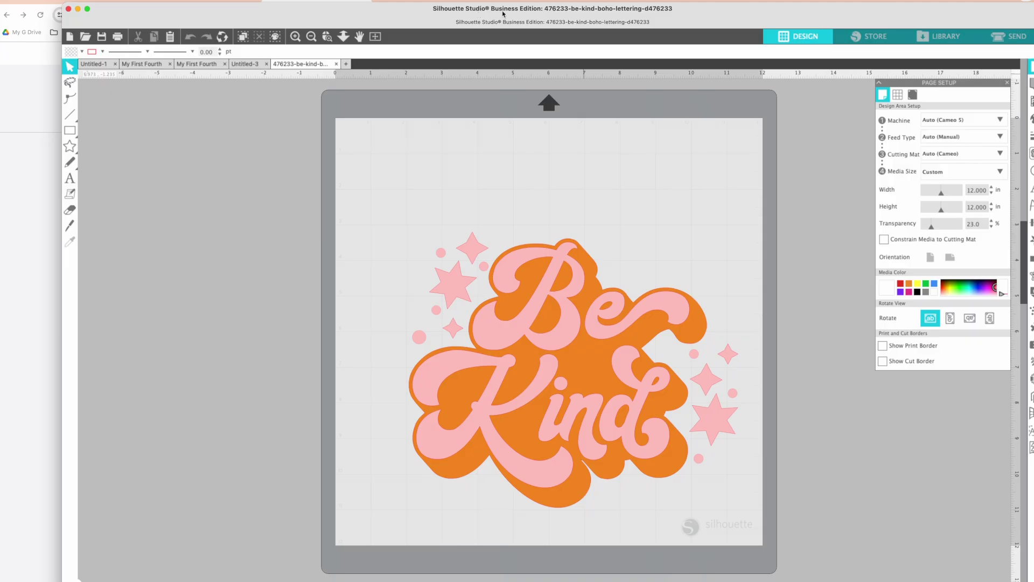
left_click_drag(407, 13, 339, 1)
left_click(48, 1)
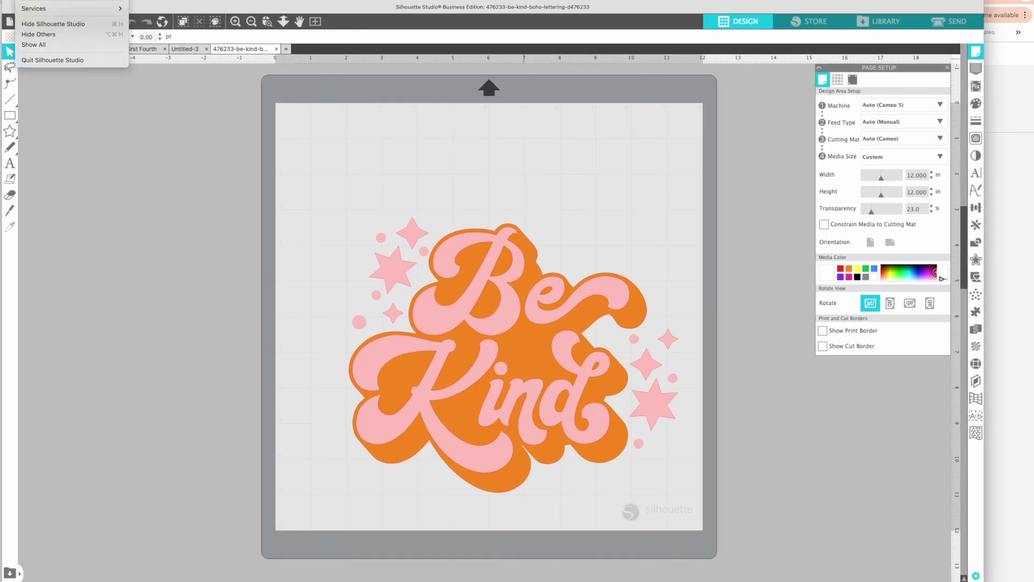
left_click(52, 0)
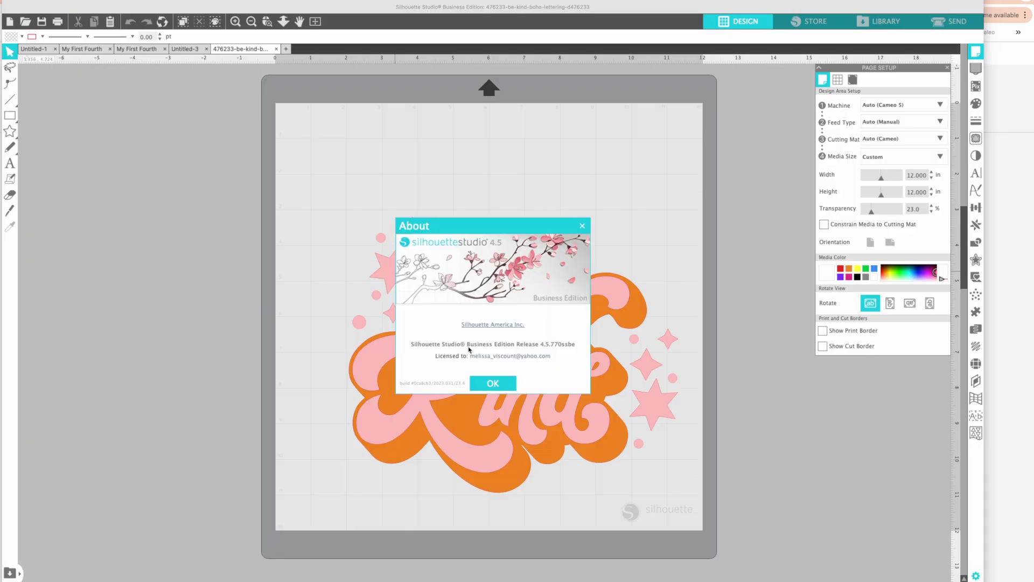